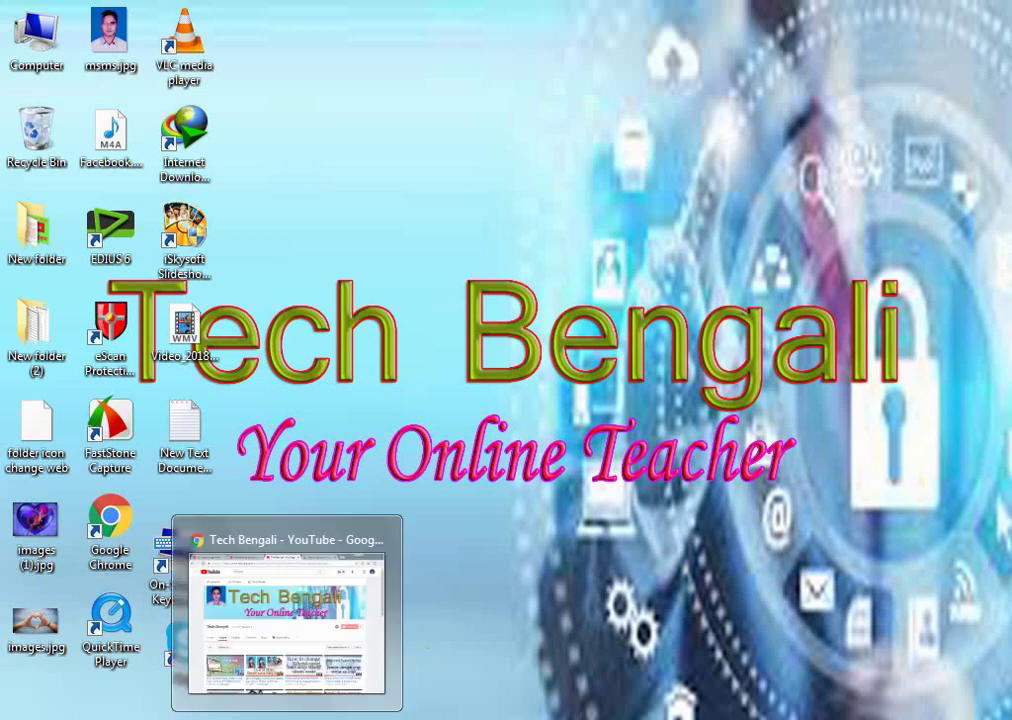
- Bring the browser back briefly, then return to the empty Adobe Photoshop workspace
{"action": "left_click", "coordinate": [287, 715]}
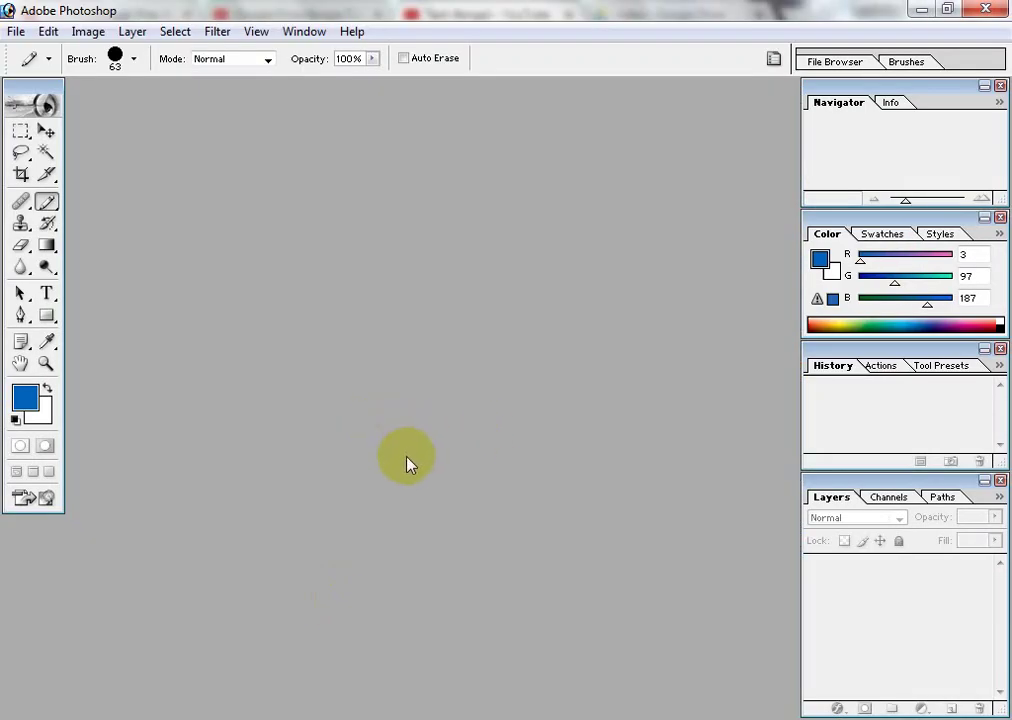
- Open msms.jpg from the Desktop and maximize its document window
{"action": "left_click", "coordinate": [17, 33]}
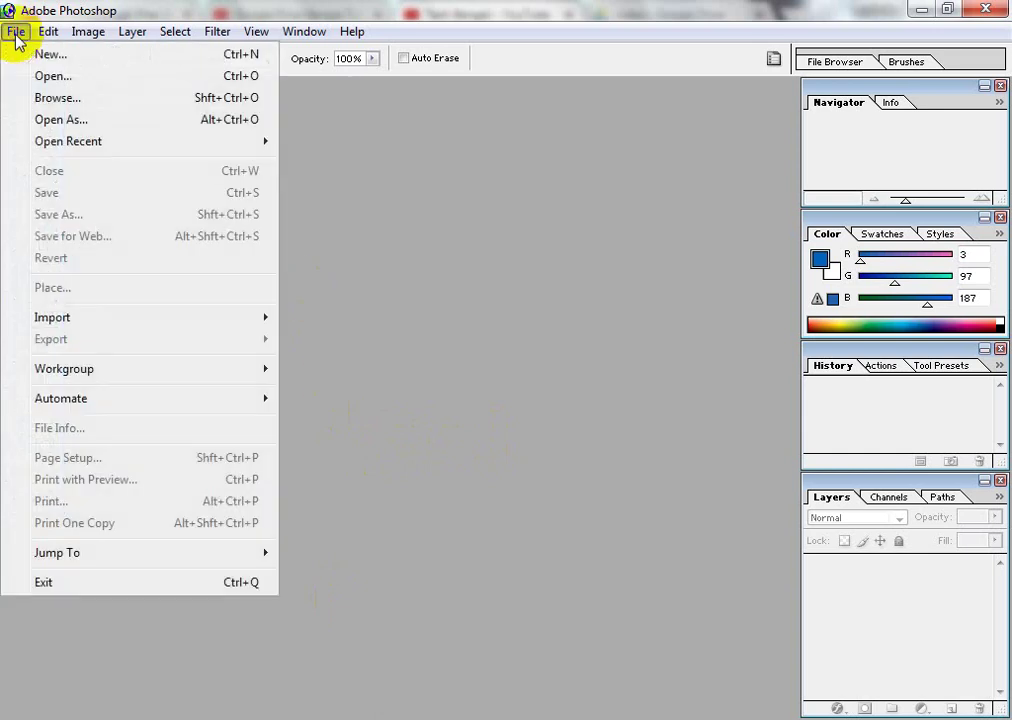
{"action": "left_click", "coordinate": [99, 80]}
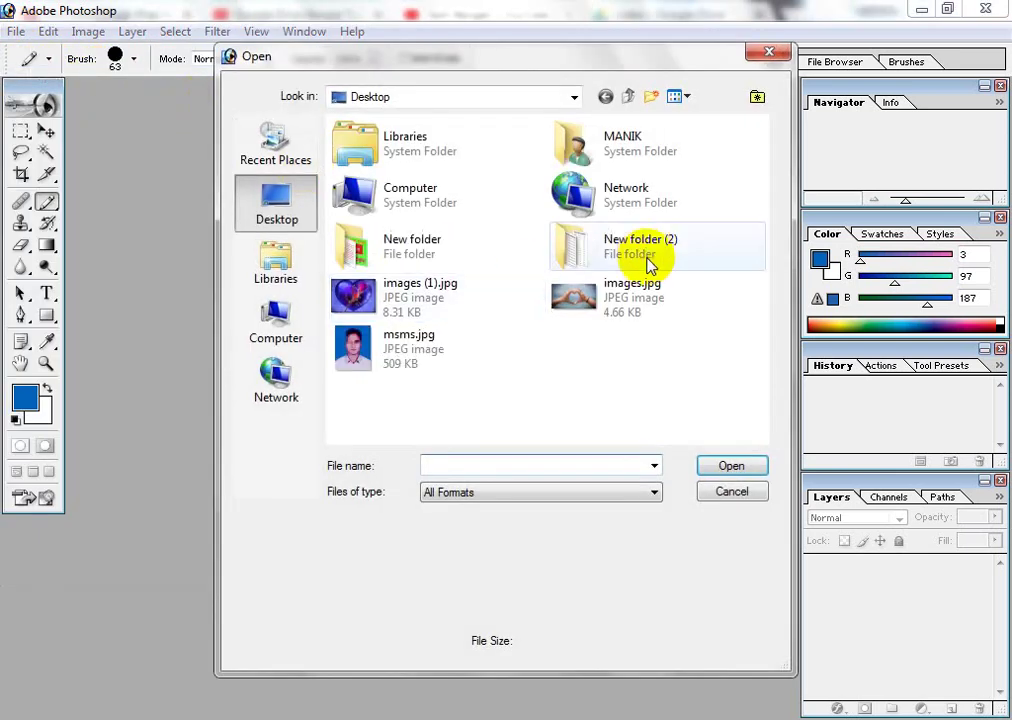
{"action": "left_click", "coordinate": [375, 350]}
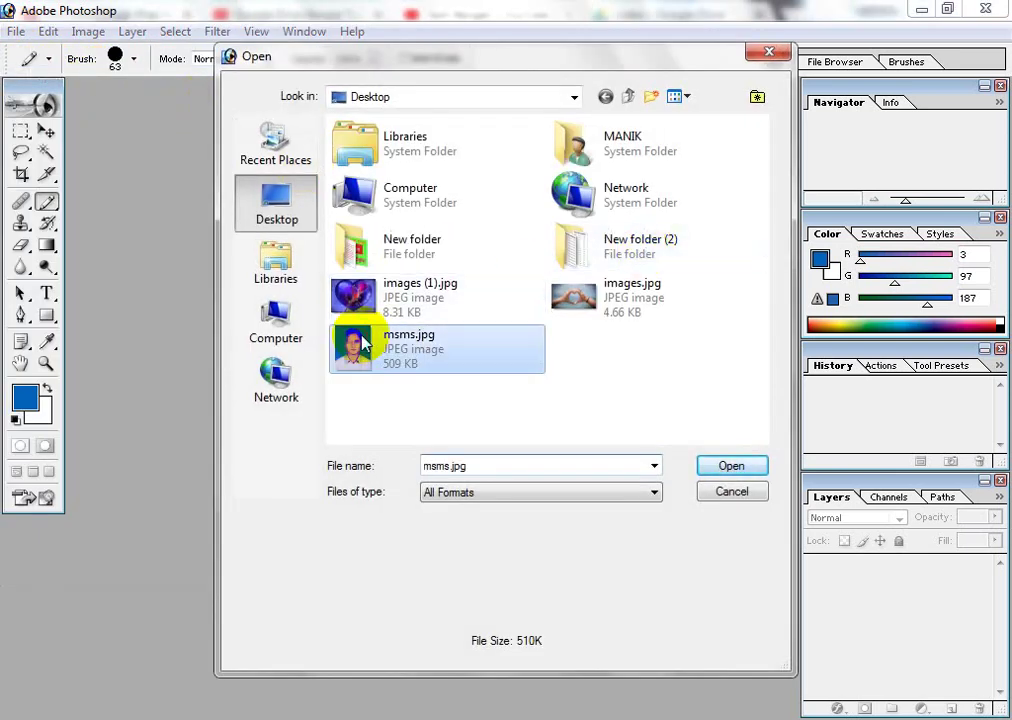
{"action": "left_click", "coordinate": [735, 465]}
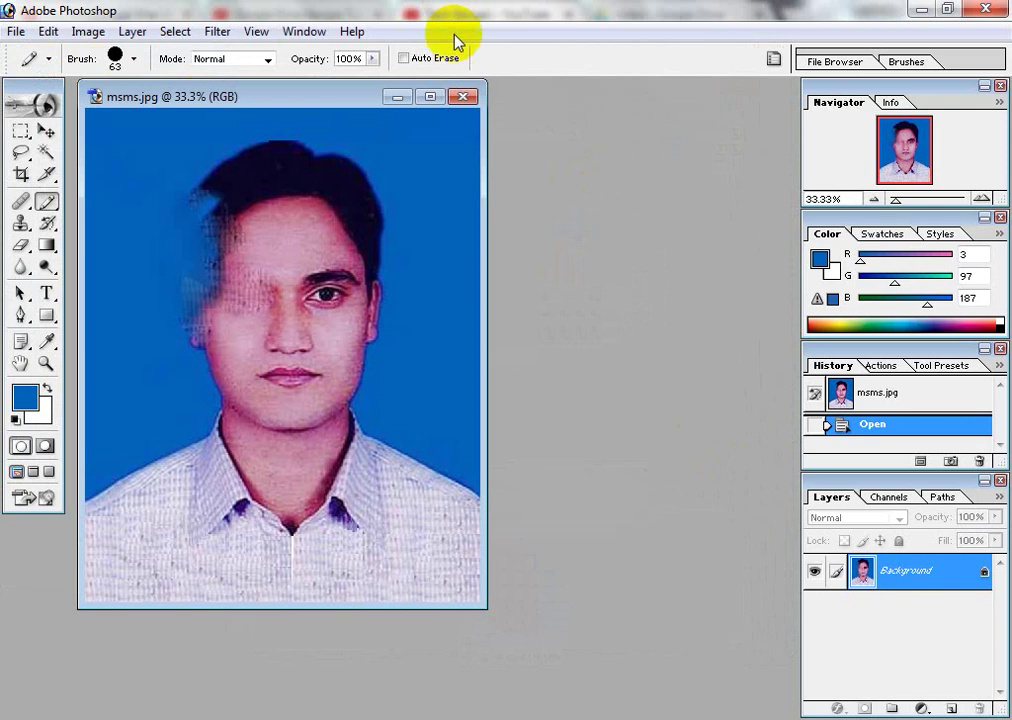
{"action": "left_click", "coordinate": [430, 96]}
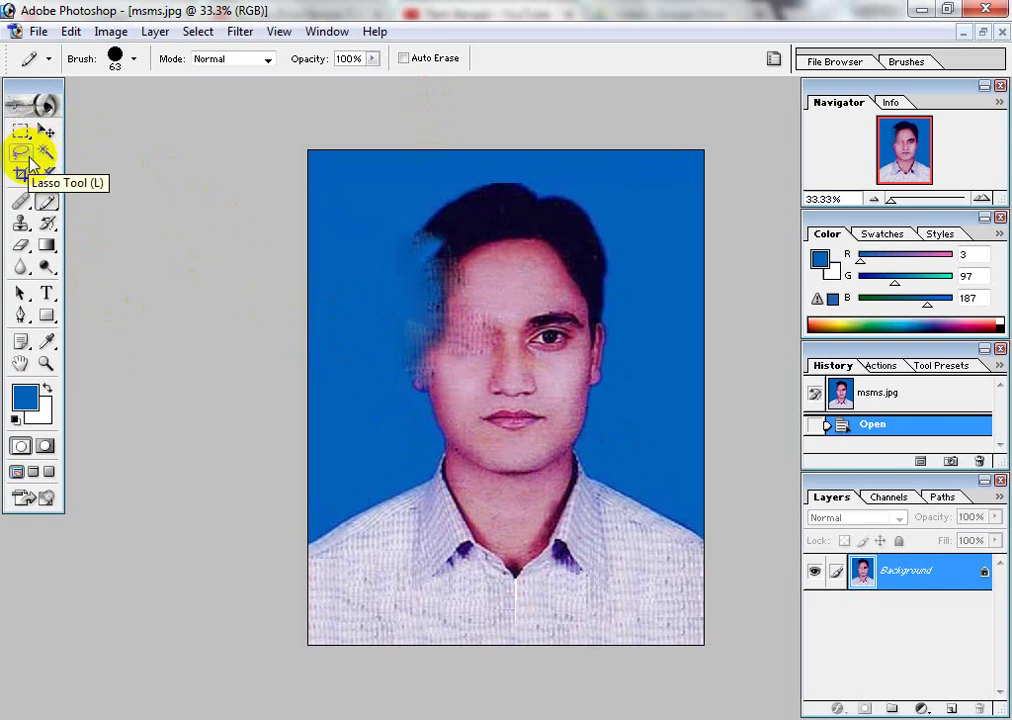
- Lasso-select the intact right eye and forehead, redrawing after undoing the first attempt
{"action": "left_click", "coordinate": [30, 160]}
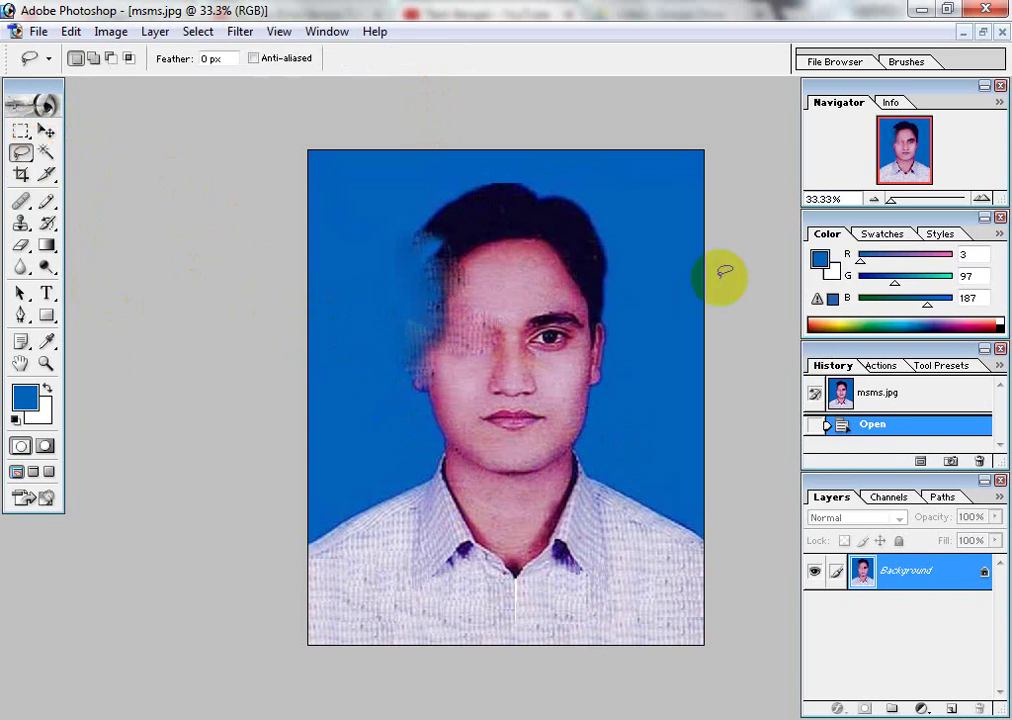
{"action": "left_click_drag", "start_coordinate": [590, 215], "coordinate": [530, 316]}
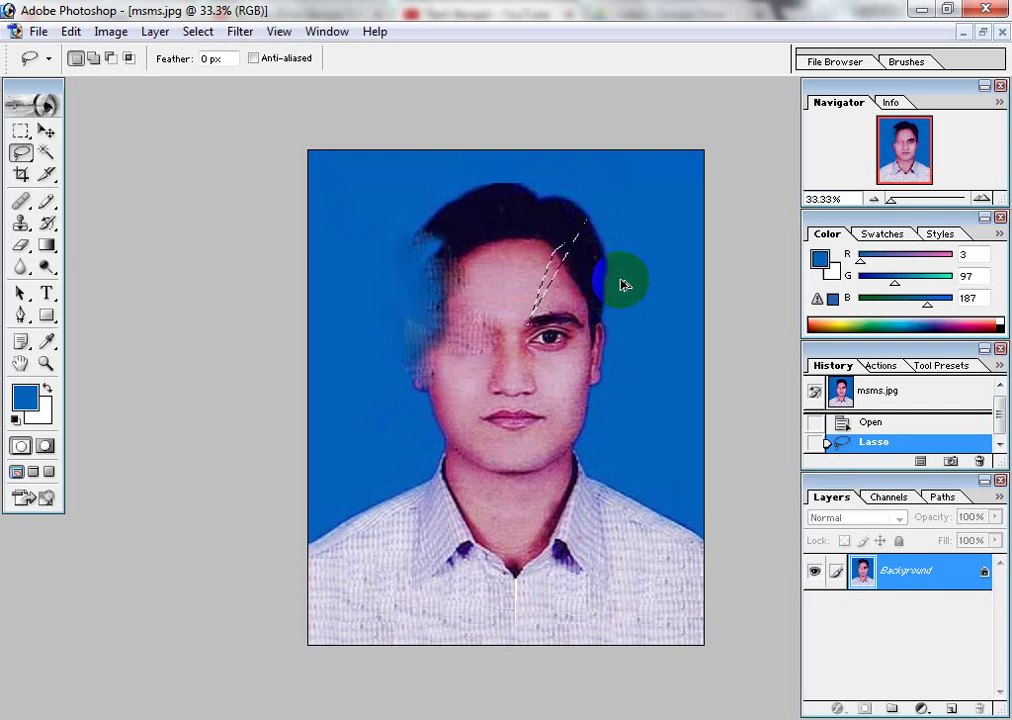
{"action": "key", "text": "ctrl+z"}
{"action": "mouse_move", "coordinate": [621, 238]}
{"action": "left_mouse_down"}
{"action": "mouse_move", "coordinate": [600, 230]}
{"action": "mouse_move", "coordinate": [536, 306]}
{"action": "left_mouse_up"}
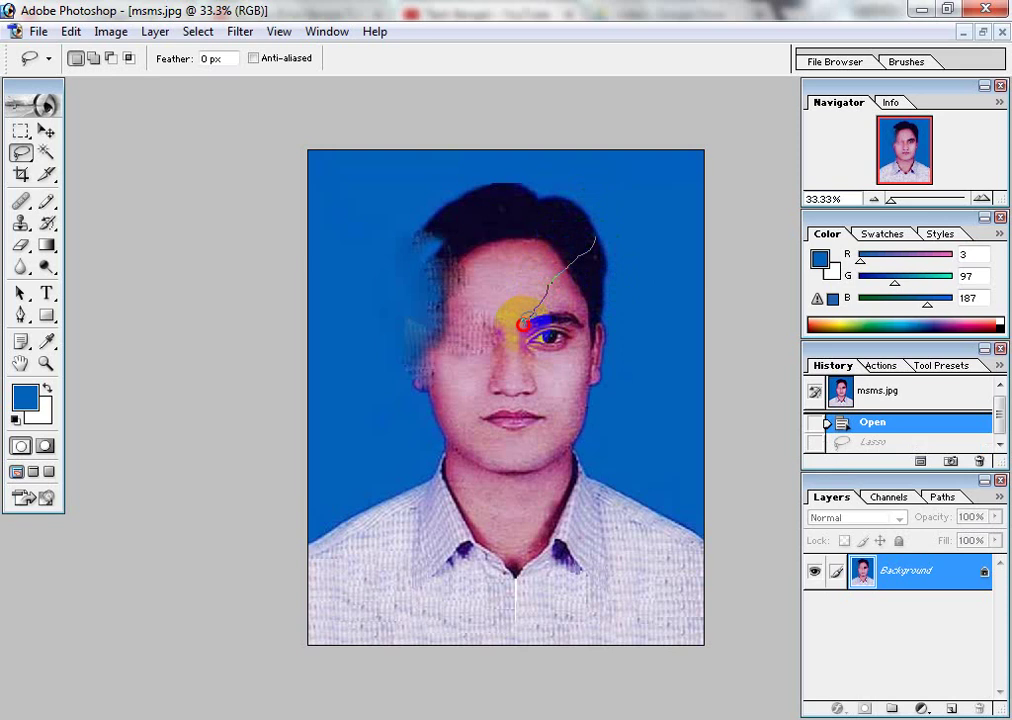
{"action": "mouse_move", "coordinate": [536, 306]}
{"action": "left_mouse_down"}
{"action": "mouse_move", "coordinate": [522, 341]}
{"action": "mouse_move", "coordinate": [542, 380]}
{"action": "mouse_move", "coordinate": [578, 398]}
{"action": "mouse_move", "coordinate": [628, 400]}
{"action": "mouse_move", "coordinate": [639, 343]}
{"action": "mouse_move", "coordinate": [632, 271]}
{"action": "mouse_move", "coordinate": [599, 240]}
{"action": "left_mouse_up"}
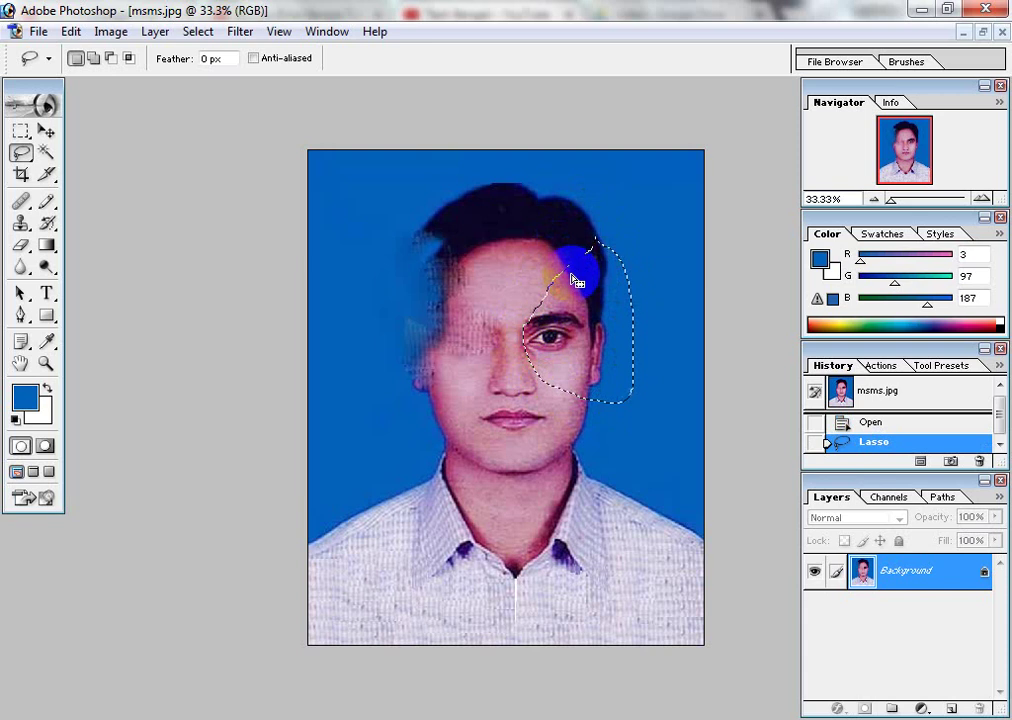
- Copy the selected right-eye area onto a new Layer 1 via Layer via Copy
{"action": "right_click", "coordinate": [601, 281]}
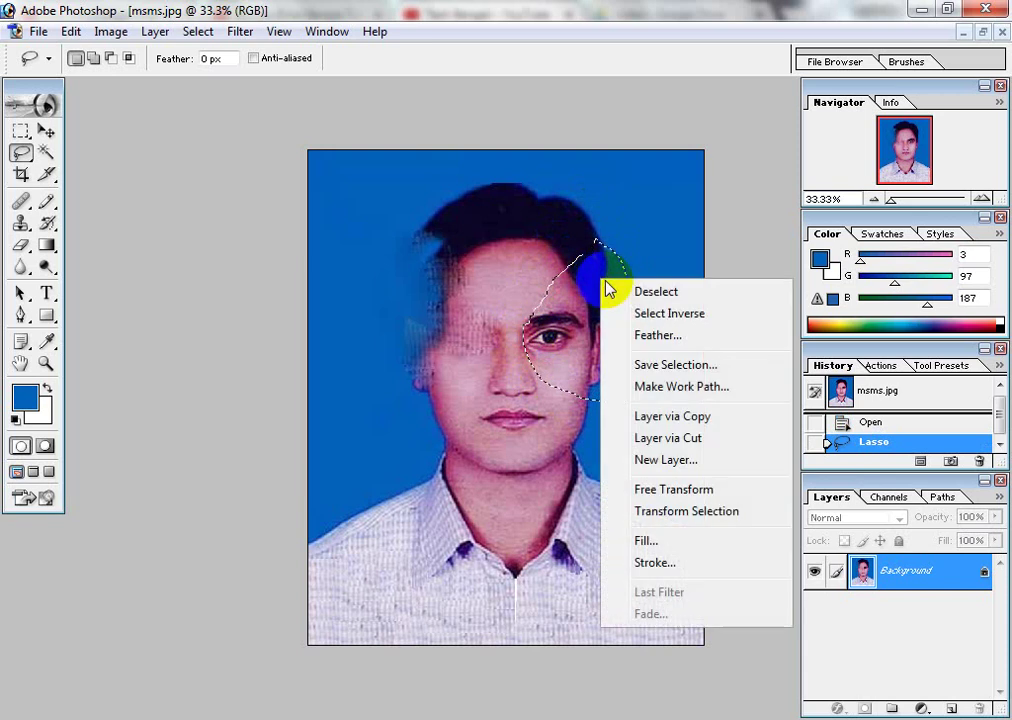
{"action": "left_click", "coordinate": [714, 422]}
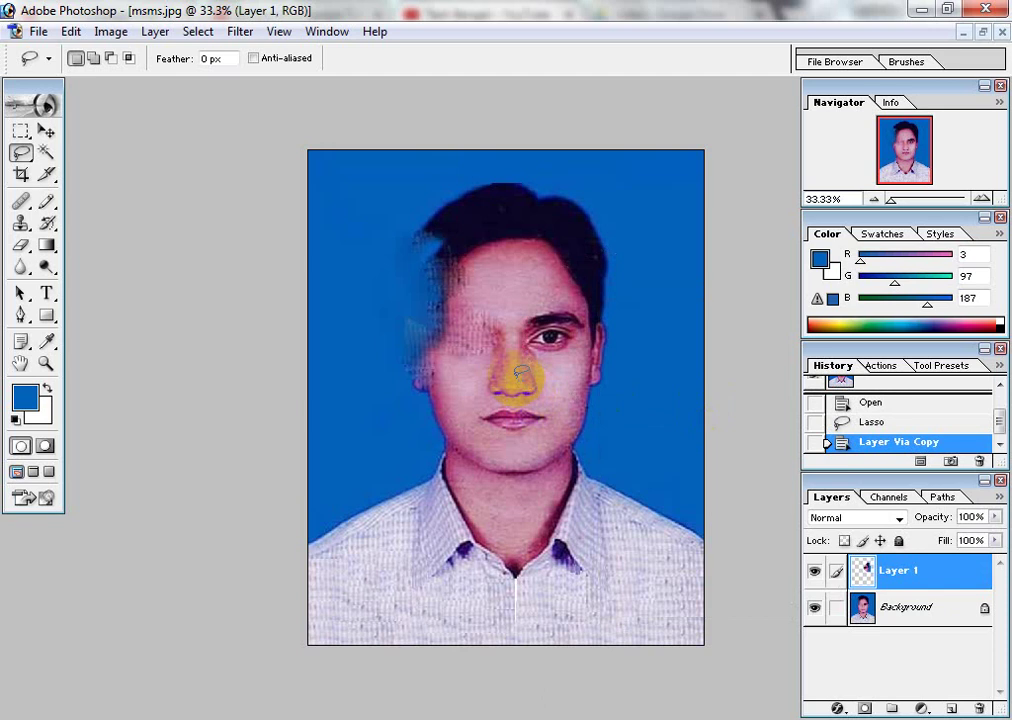
- Flip Layer 1 horizontally and nudge it left over the damaged side until the eyes align
{"action": "key", "text": "ctrl+t"}
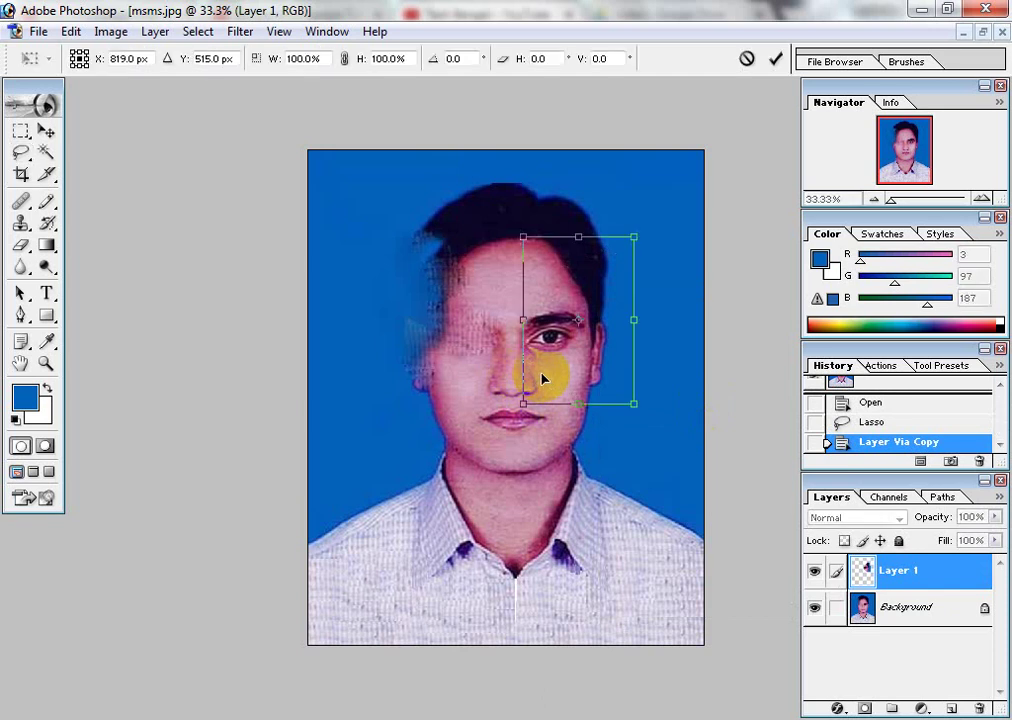
{"action": "right_click", "coordinate": [606, 316]}
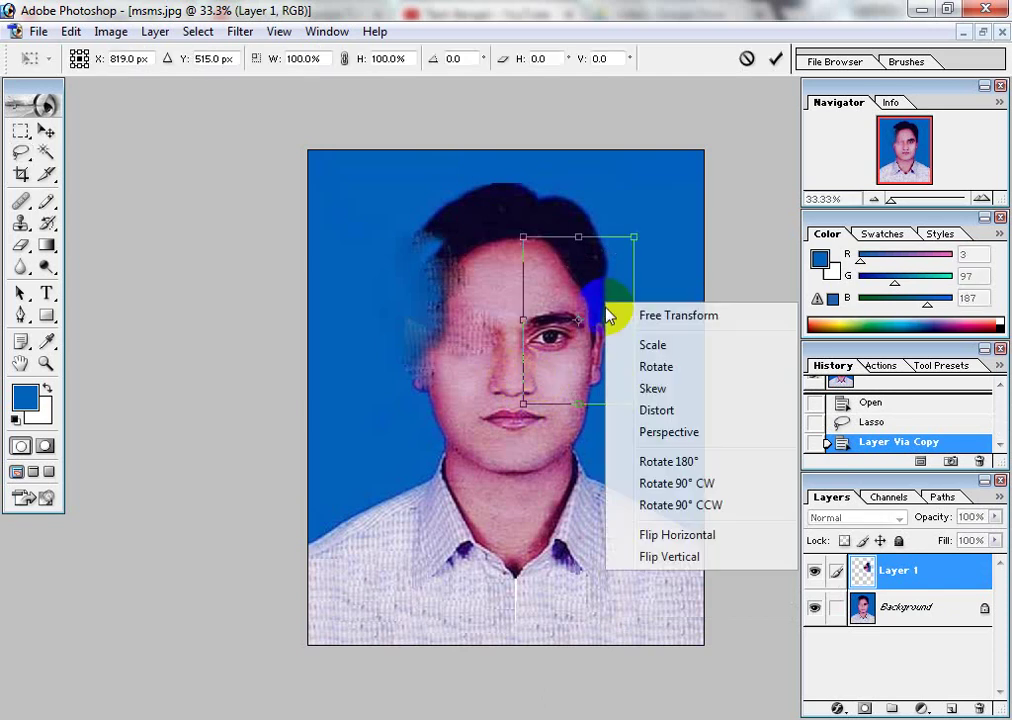
{"action": "left_click", "coordinate": [688, 538]}
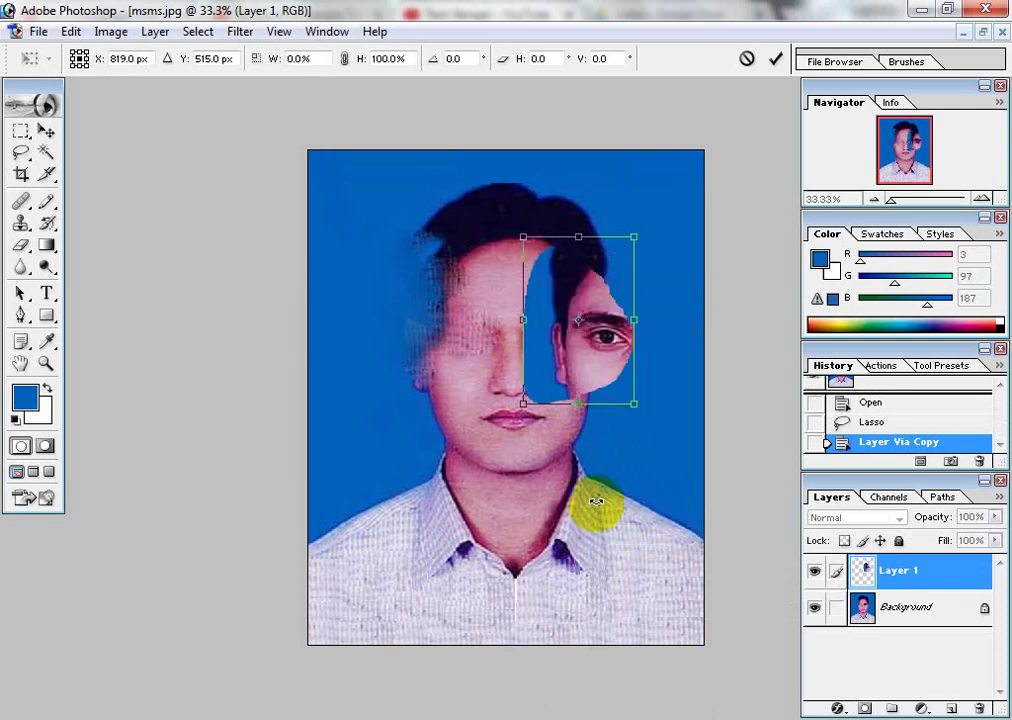
{"action": "key", "text": "Left"}
{"action": "key", "text": "Left"}
{"action": "key", "text": "Left"}
{"action": "key", "text": "Left"}
{"action": "key", "text": "Left"}
{"action": "key", "text": "Left"}
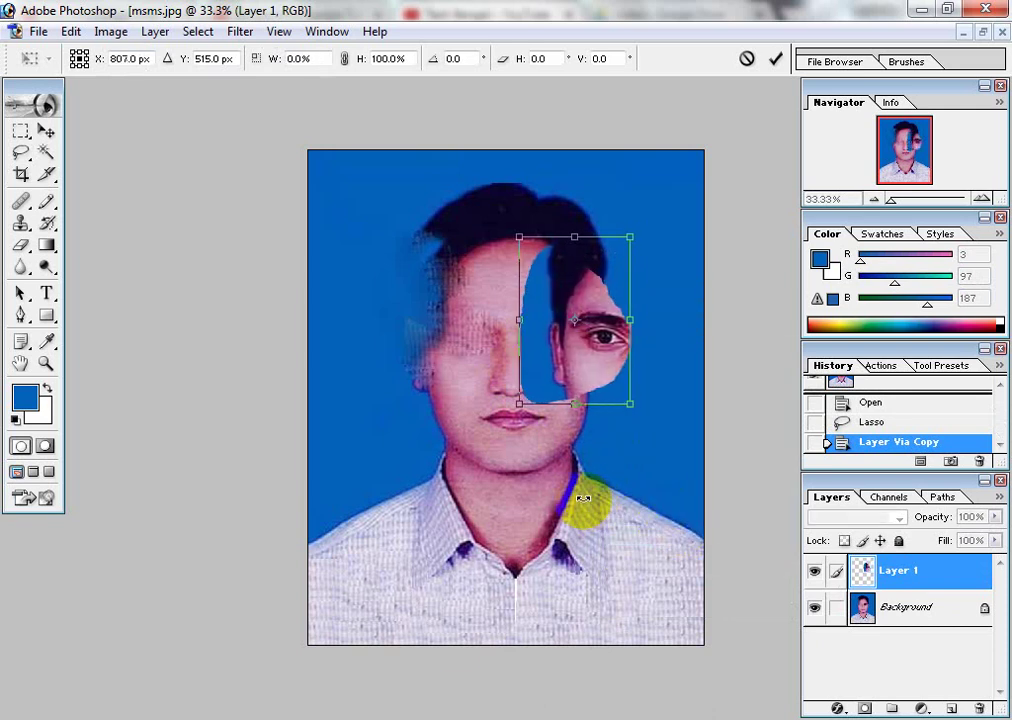
{"action": "key", "text": "Left"}
{"action": "key", "text": "Left"}
{"action": "key", "text": "Left"}
{"action": "key", "text": "Left"}
{"action": "key", "text": "Left"}
{"action": "key", "text": "Left"}
{"action": "key", "text": "Left"}
{"action": "key", "text": "Left"}
{"action": "key", "text": "Left"}
{"action": "key", "text": "Left"}
{"action": "key", "text": "Left"}
{"action": "key", "text": "Left"}
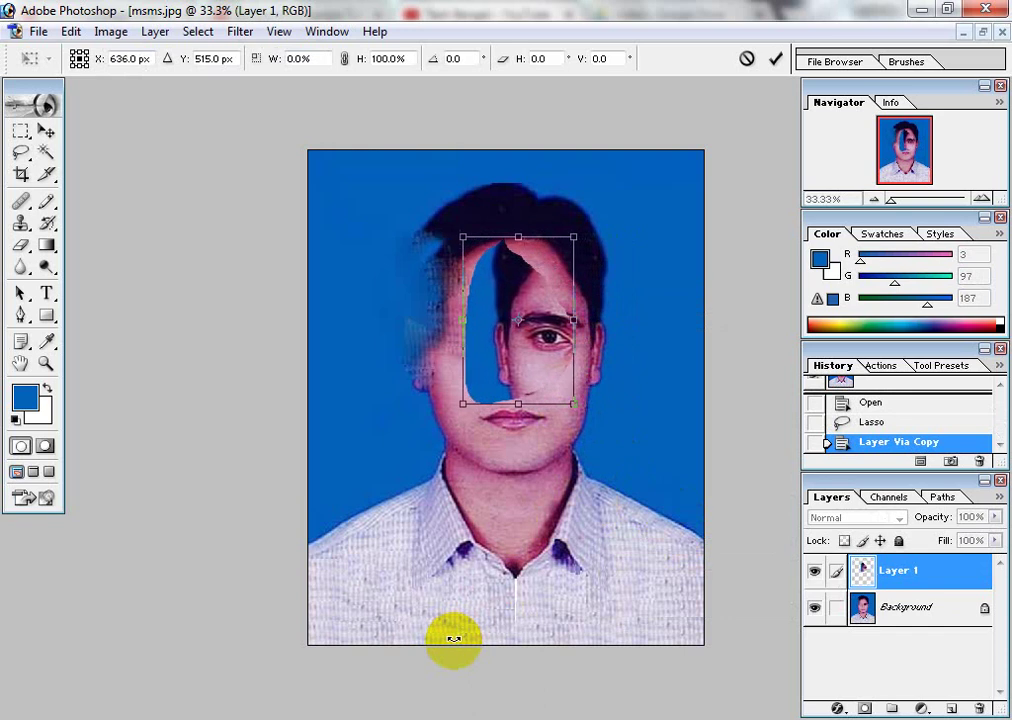
{"action": "key", "text": "Left"}
{"action": "key", "text": "Left"}
{"action": "key", "text": "Left"}
{"action": "key", "text": "Left"}
{"action": "key", "text": "Left"}
{"action": "key", "text": "Left"}
{"action": "key", "text": "Left"}
{"action": "key", "text": "Left"}
{"action": "key", "text": "Left"}
{"action": "key", "text": "Left"}
{"action": "key", "text": "Left"}
{"action": "key", "text": "Left"}
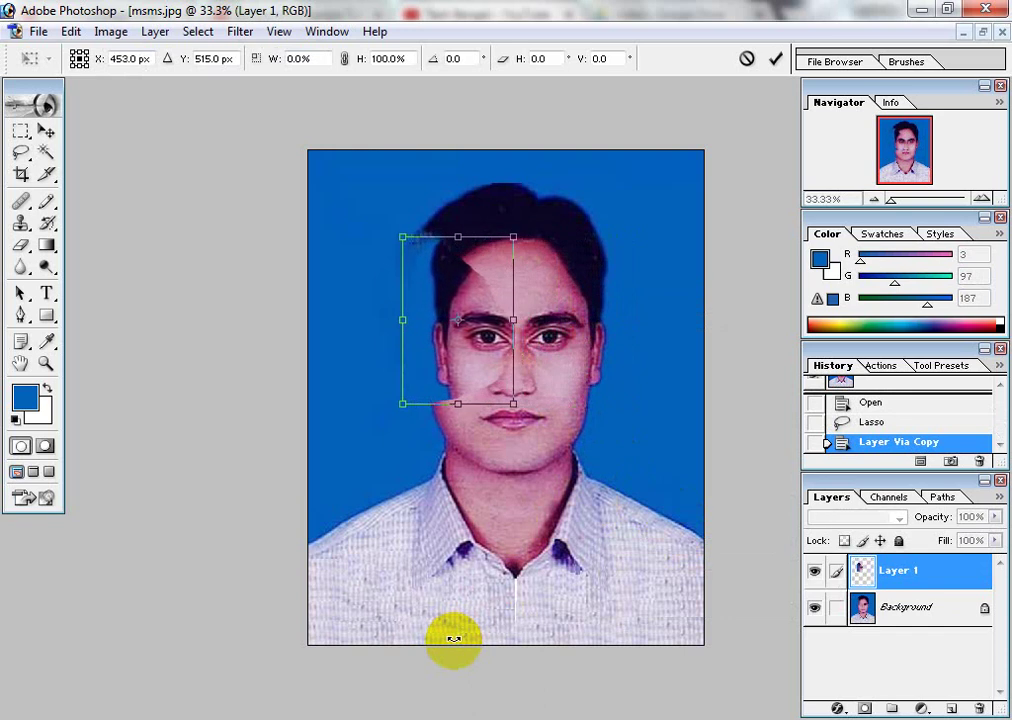
{"action": "key", "text": "Left"}
{"action": "key", "text": "Left"}
{"action": "key", "text": "Left"}
{"action": "key", "text": "Left"}
{"action": "key", "text": "Left"}
{"action": "key", "text": "Left"}
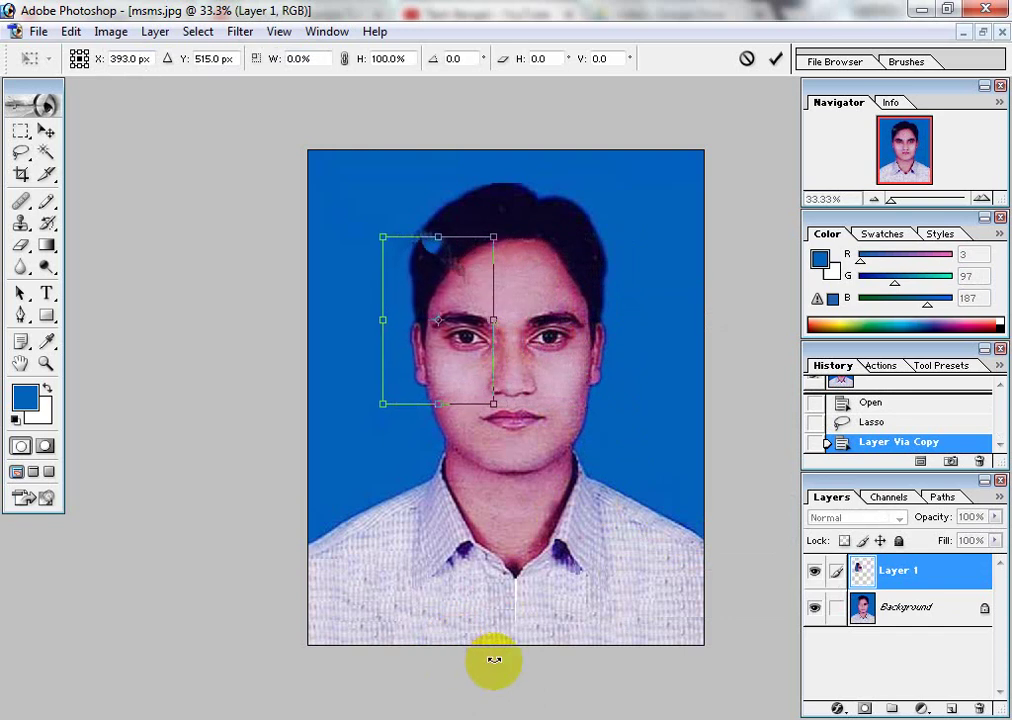
{"action": "key", "text": "Right"}
{"action": "key", "text": "Right"}
{"action": "key", "text": "Right"}
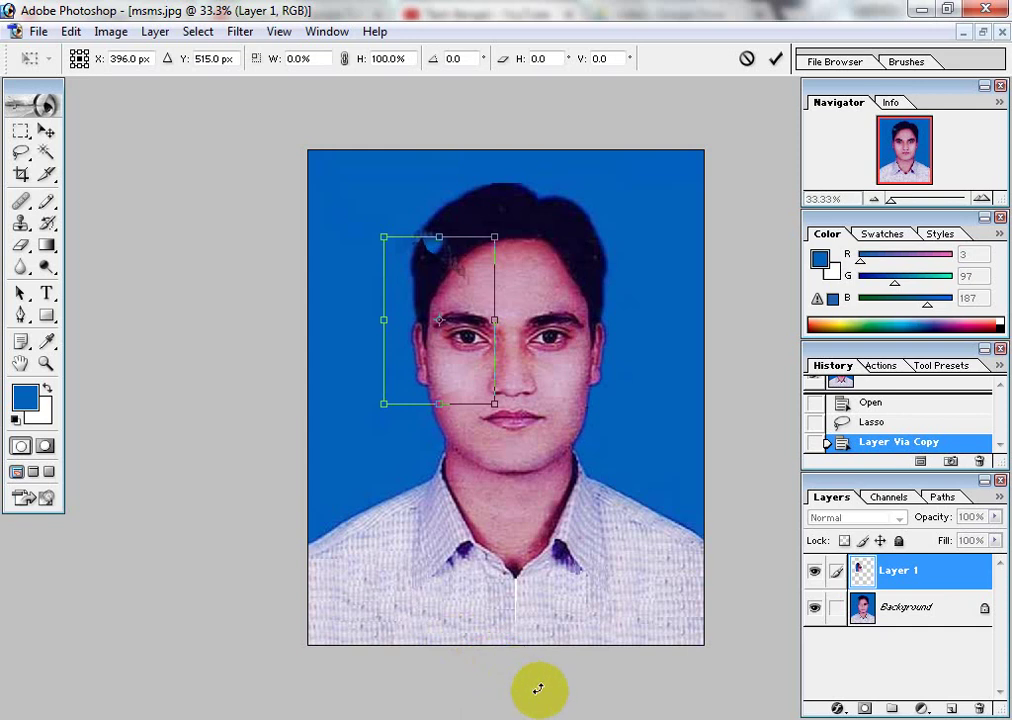
{"action": "key", "text": "Return"}
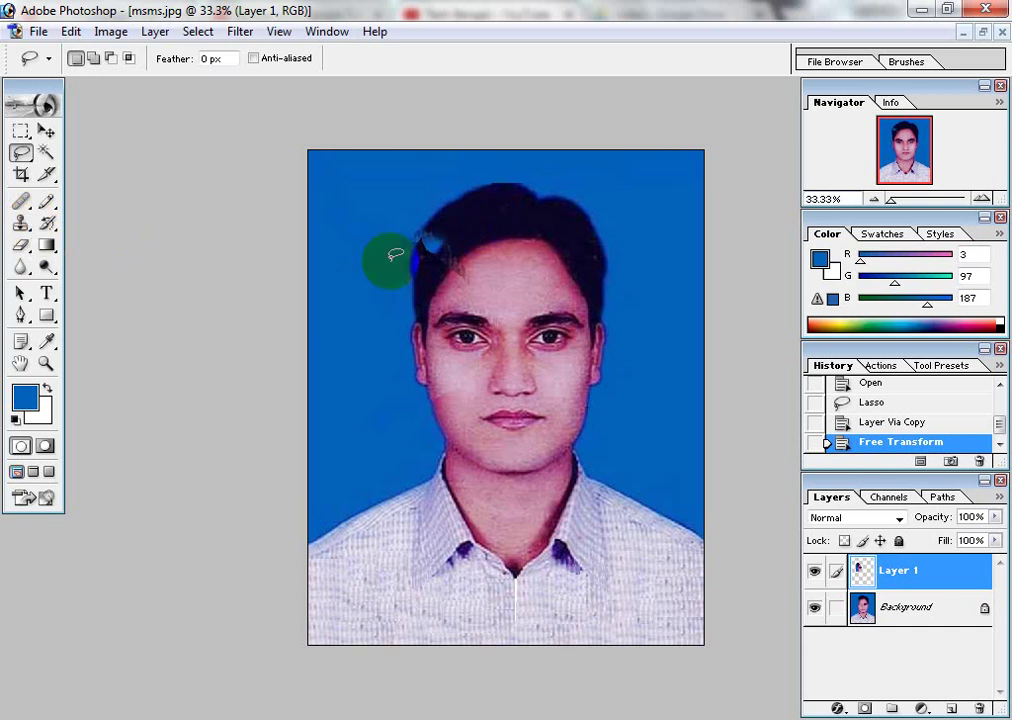
- With the Pencil, sample the dark hair colour and paint over the left hairline seam
{"action": "mouse_move", "coordinate": [463, 244]}
{"action": "left_mouse_down"}
{"action": "mouse_move", "coordinate": [452, 215]}
{"action": "mouse_move", "coordinate": [343, 226]}
{"action": "left_mouse_up"}
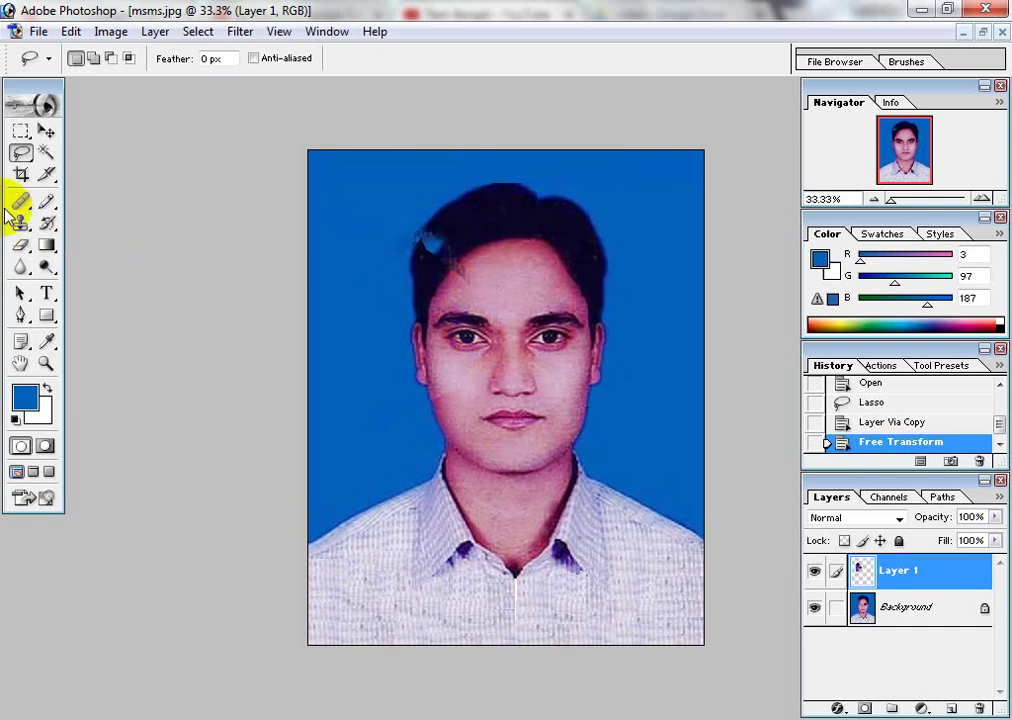
{"action": "left_click", "coordinate": [46, 201]}
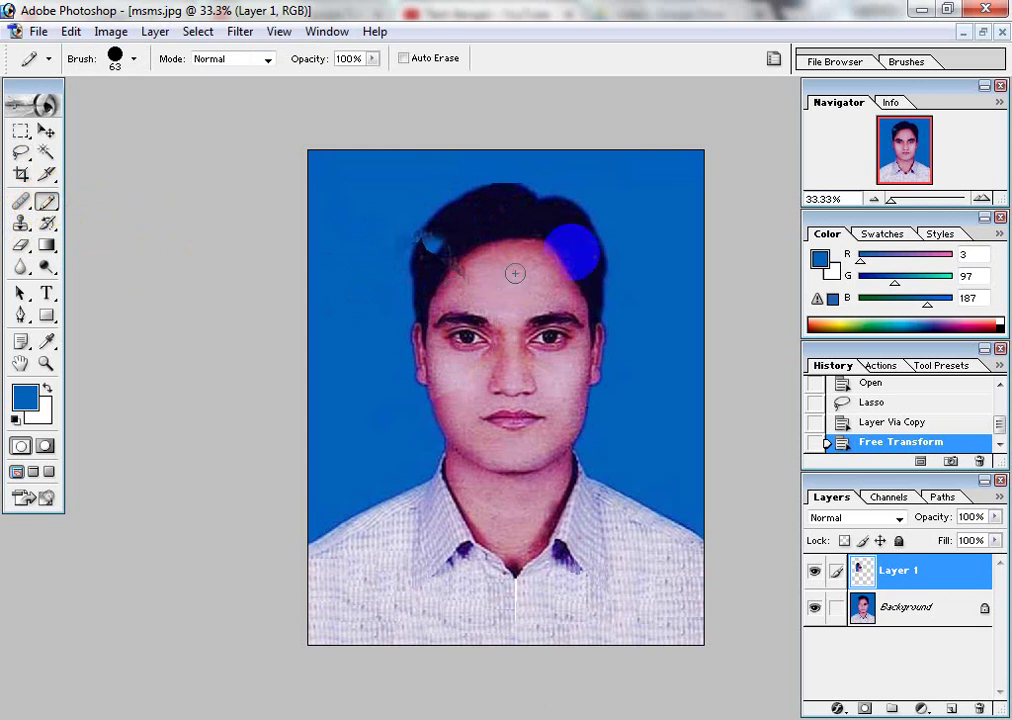
{"action": "left_click_drag", "start_coordinate": [576, 248], "coordinate": [461, 225]}
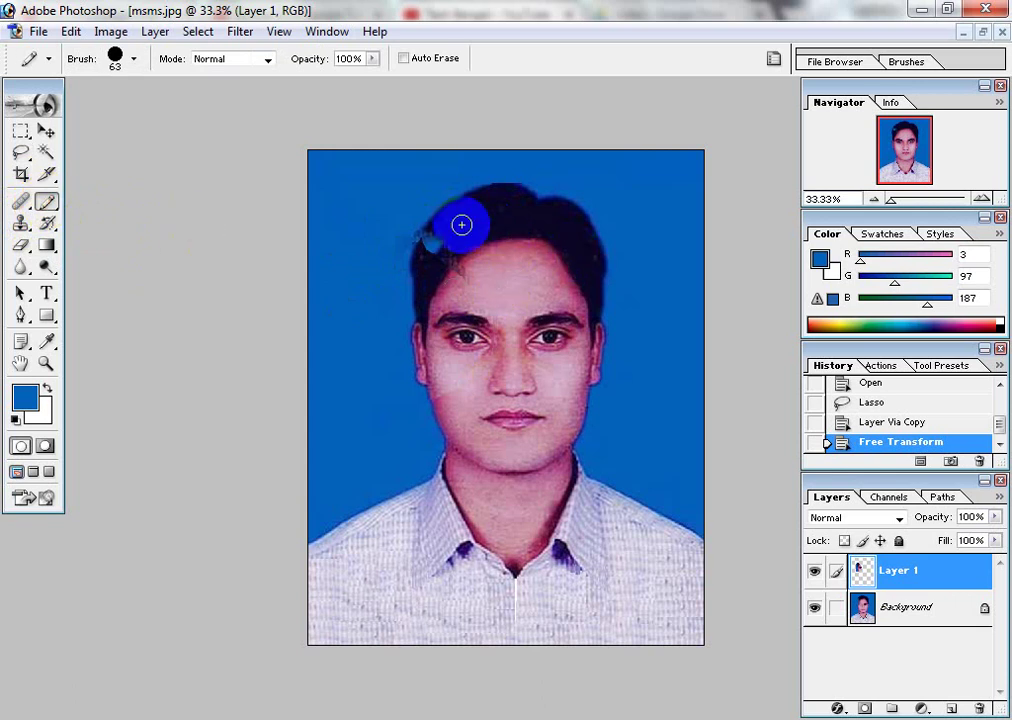
{"action": "left_click", "coordinate": [462, 221], "text": "alt"}
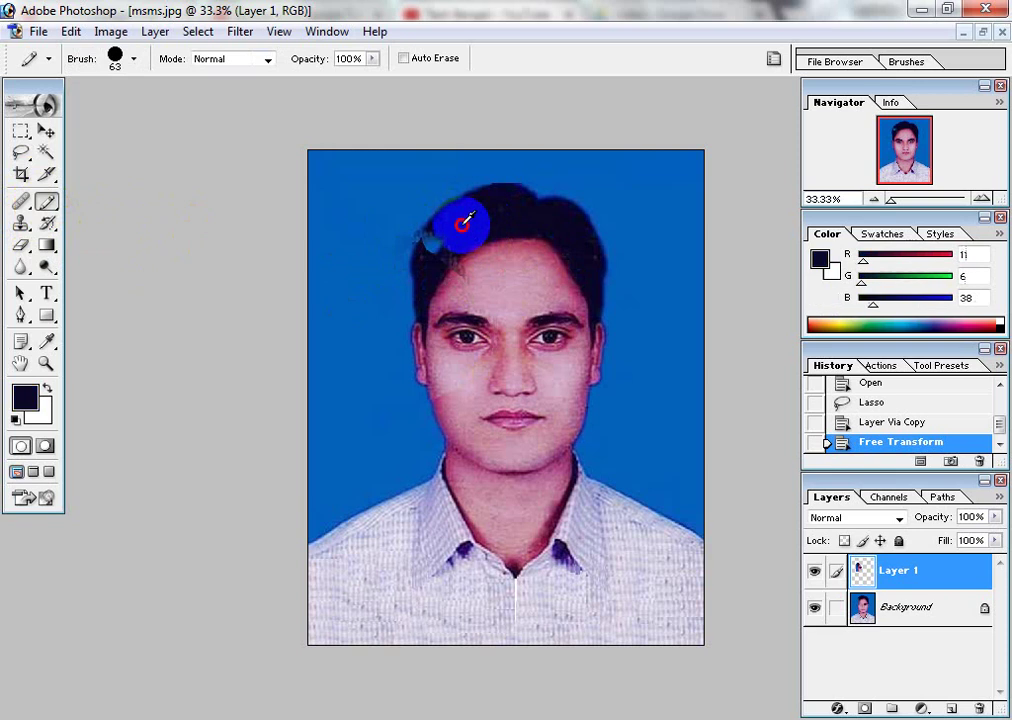
{"action": "left_click_drag", "start_coordinate": [442, 240], "coordinate": [427, 237]}
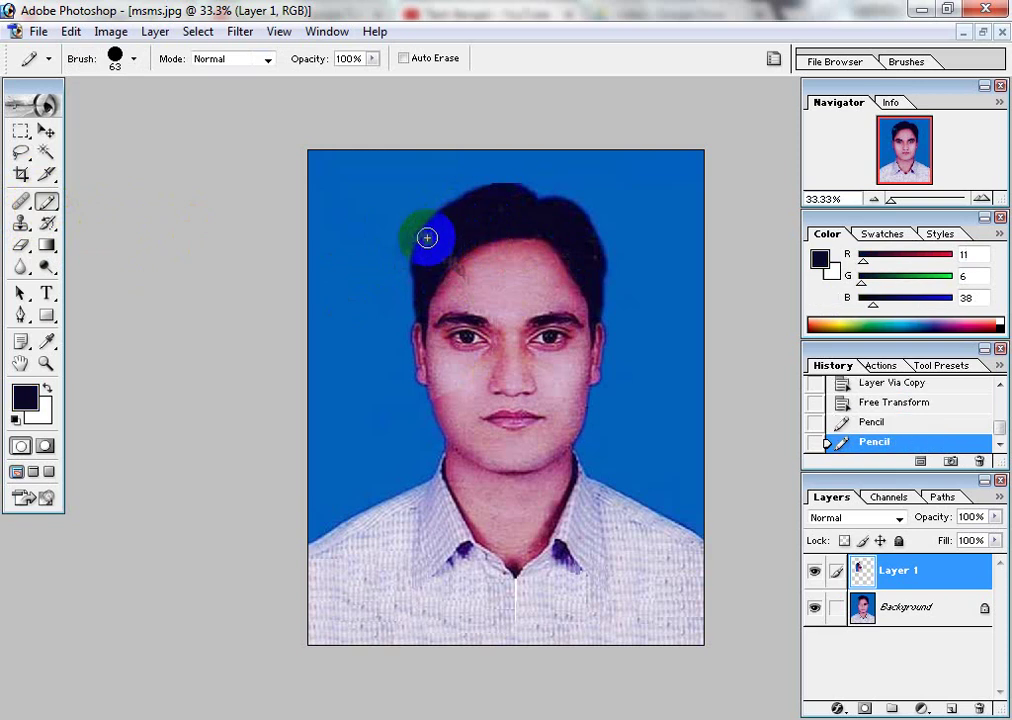
{"action": "left_click", "coordinate": [430, 238]}
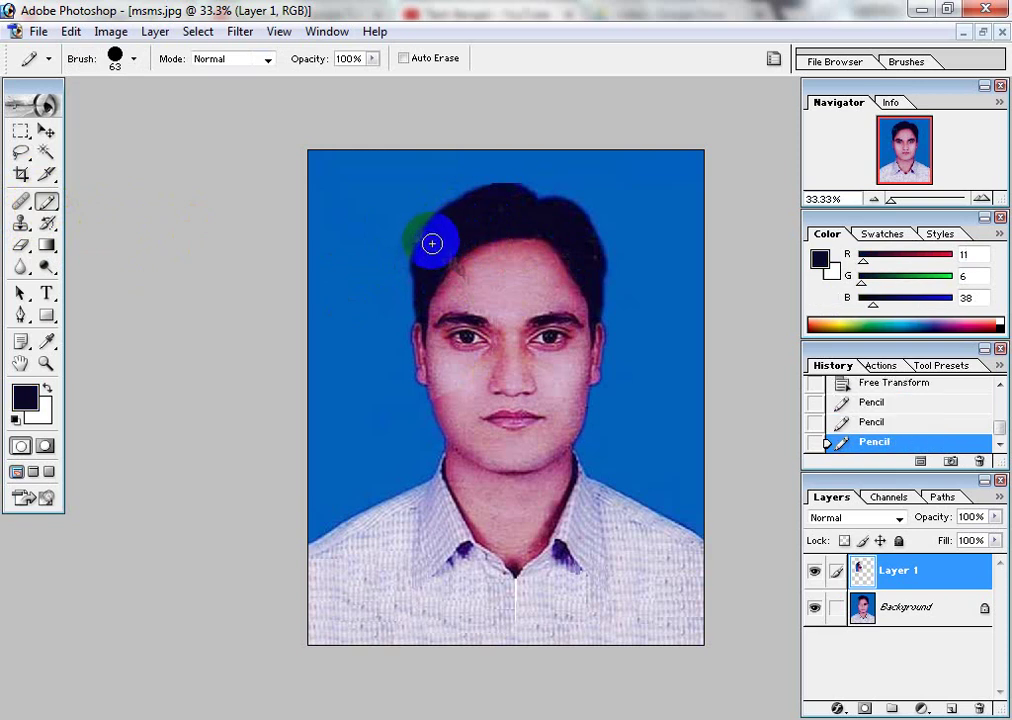
{"action": "left_click_drag", "start_coordinate": [429, 237], "coordinate": [436, 248]}
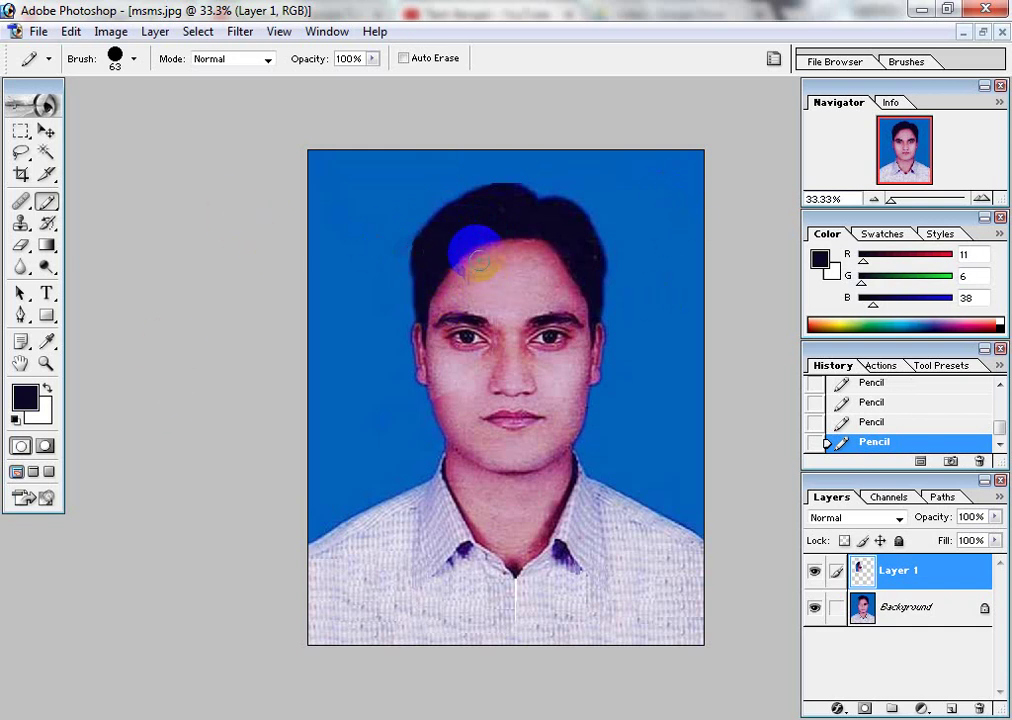
- Zoom in twice to 44.4% to inspect the mirrored face
{"action": "scroll", "coordinate": [535, 380], "scroll_direction": "up", "scroll_amount": 1}
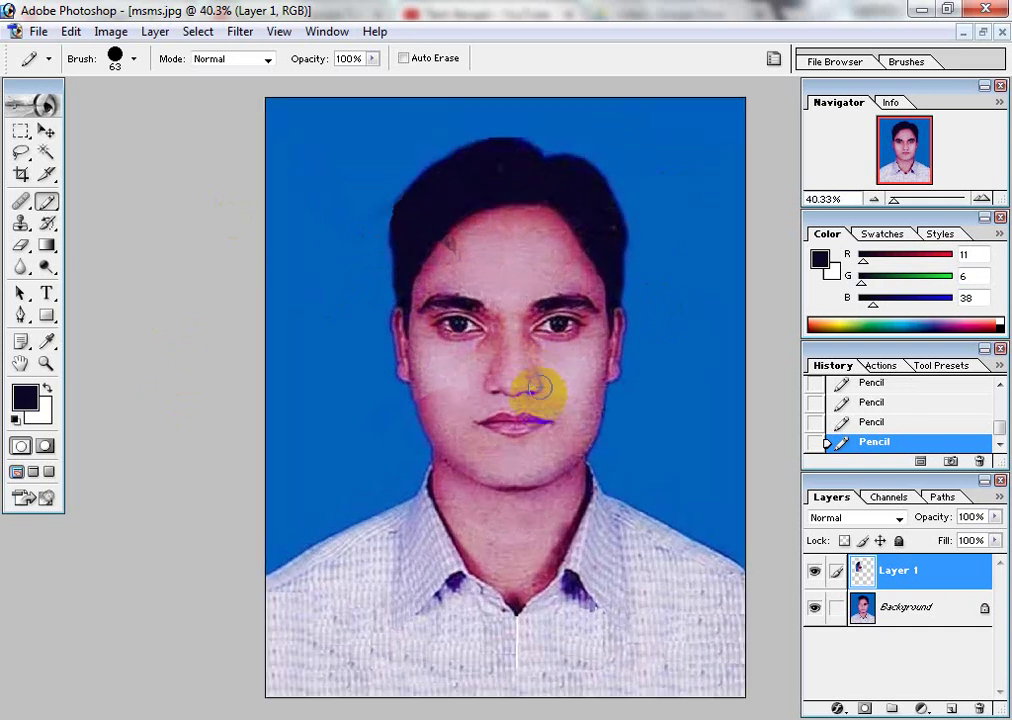
{"action": "scroll", "coordinate": [530, 400], "scroll_direction": "up", "scroll_amount": 1}
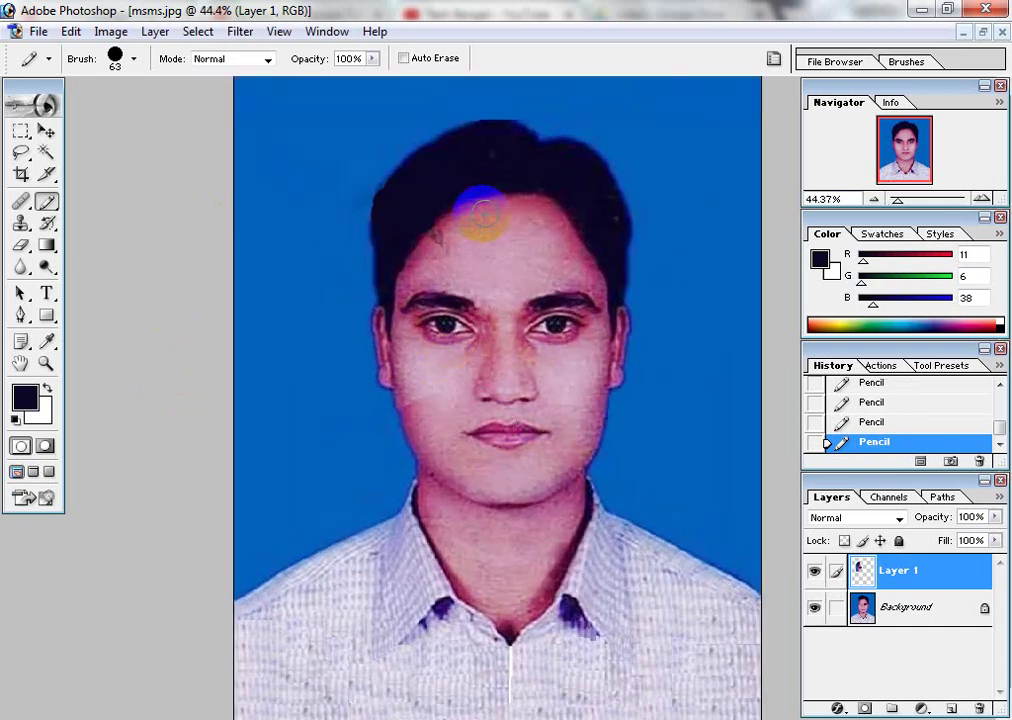